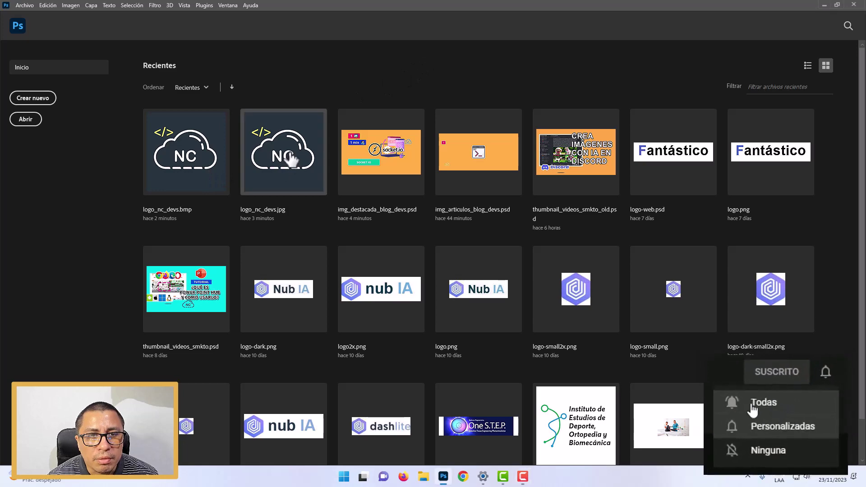
Open logo_nc_devs.jpg from the recent files, keeping its embedded sRGB profile.
left_click(289, 156)
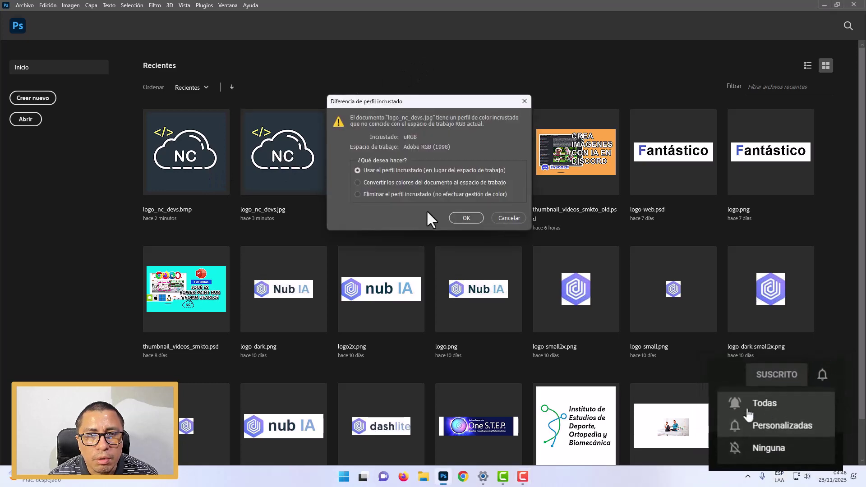
left_click(461, 219)
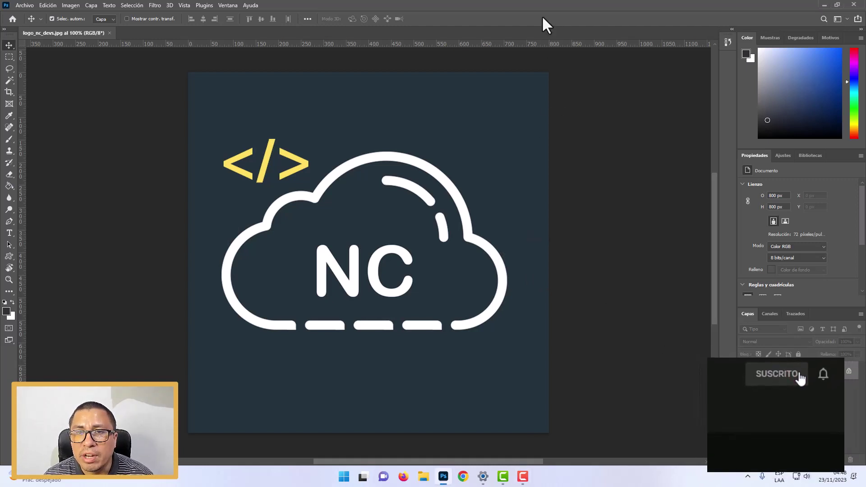
Review the logo's Save As format list, cancel, and close logo_nc_devs.jpg without saving.
left_click(18, 7)
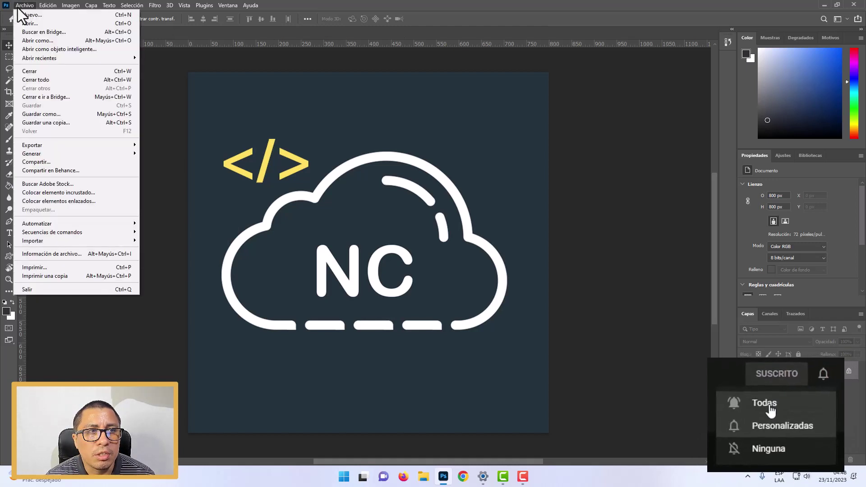
left_click(48, 114)
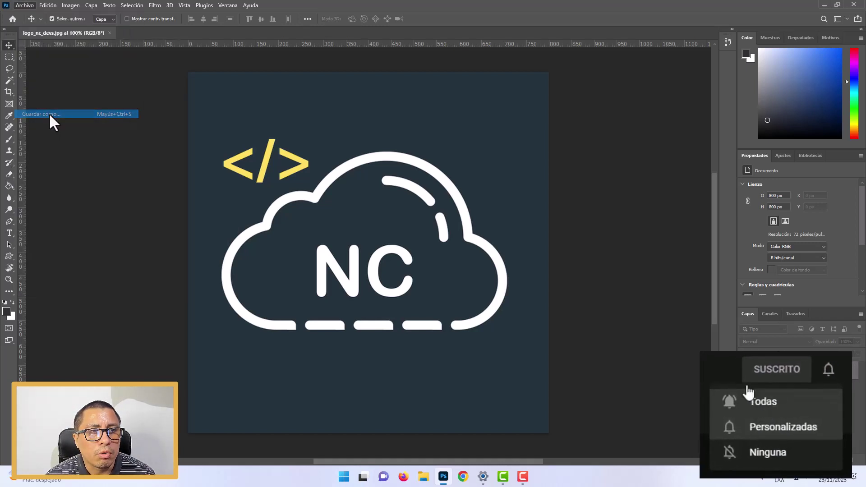
left_click(113, 266)
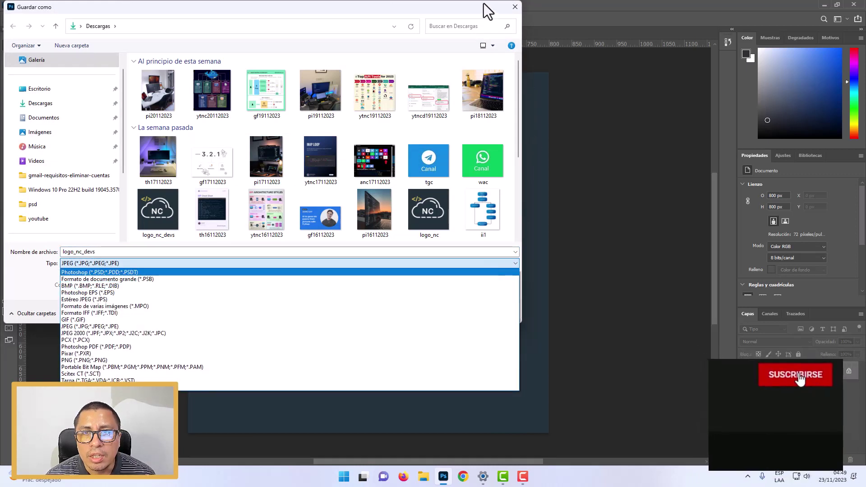
left_click(501, 20)
left_click(515, 7)
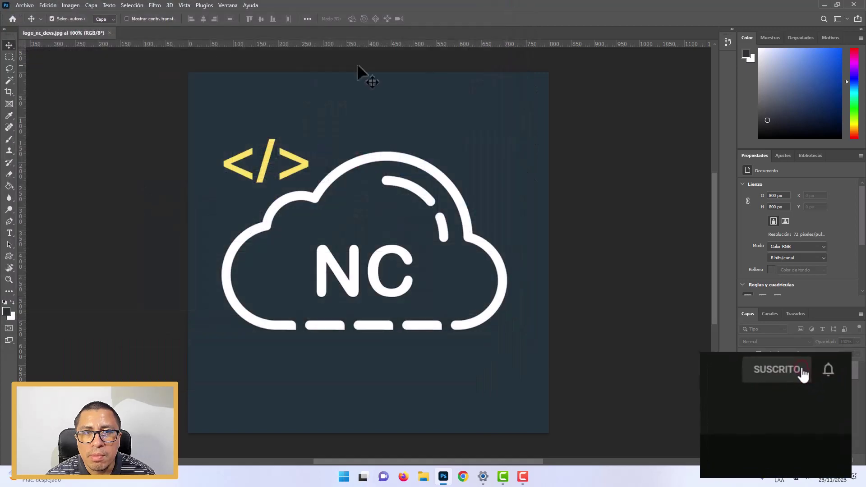
left_click(116, 36)
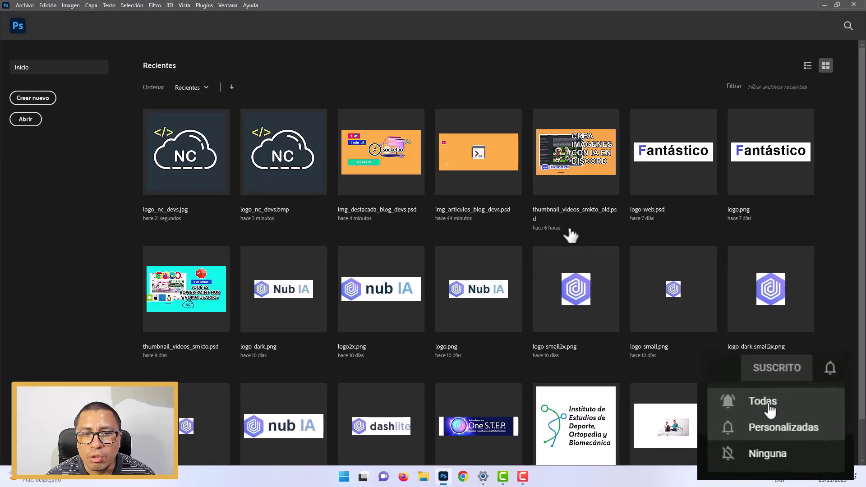
Open thumbnail_videos_smkto_old.psd and confirm Save As offers only PSD, PSB, PDF and TIFF.
left_click(576, 155)
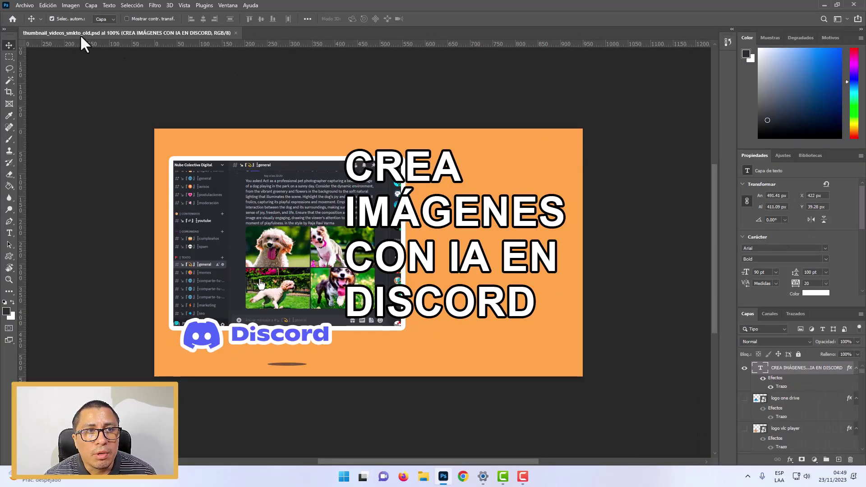
left_click(24, 5)
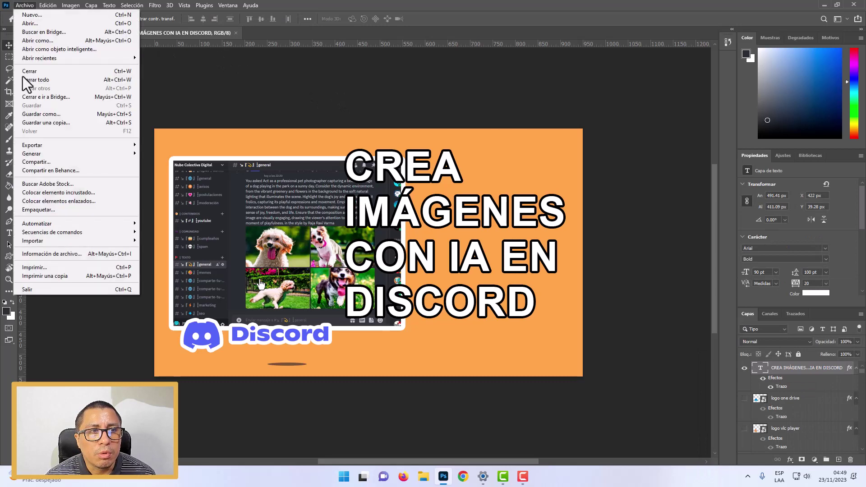
left_click(42, 114)
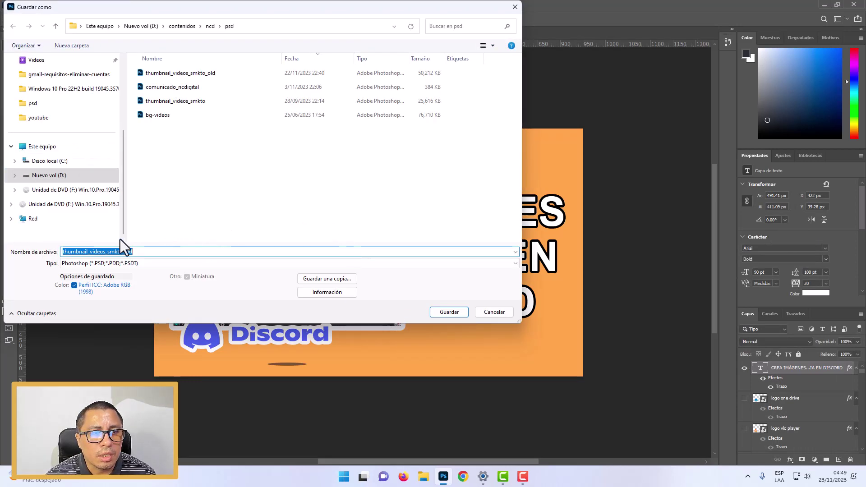
left_click(115, 264)
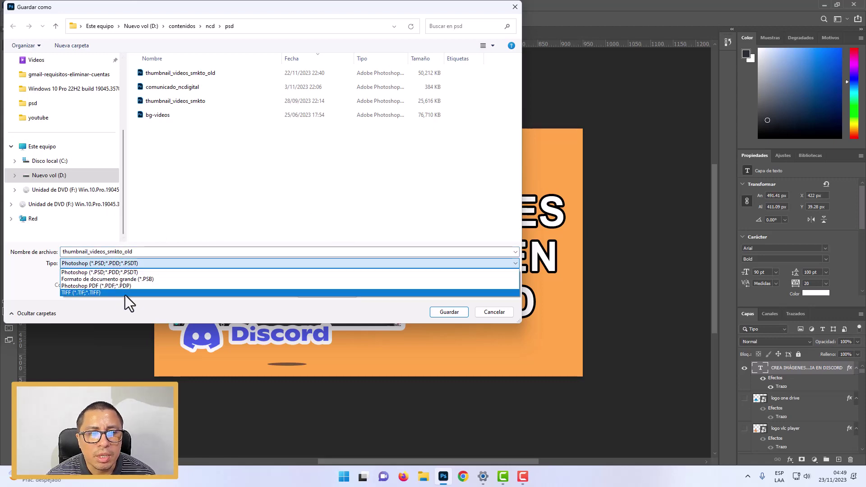
left_click(163, 305)
left_click(494, 312)
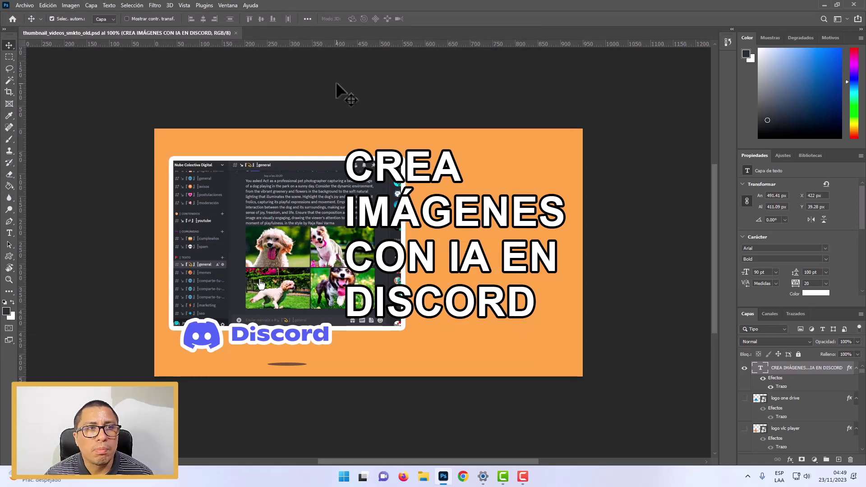
Enable Habilitar "Guardar como" antiguo in the File Handling preferences.
left_click(48, 6)
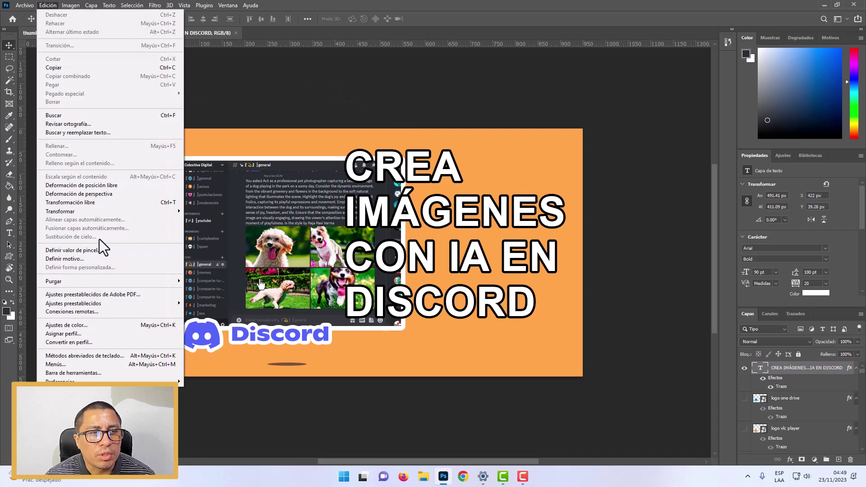
mouse_move(61, 380)
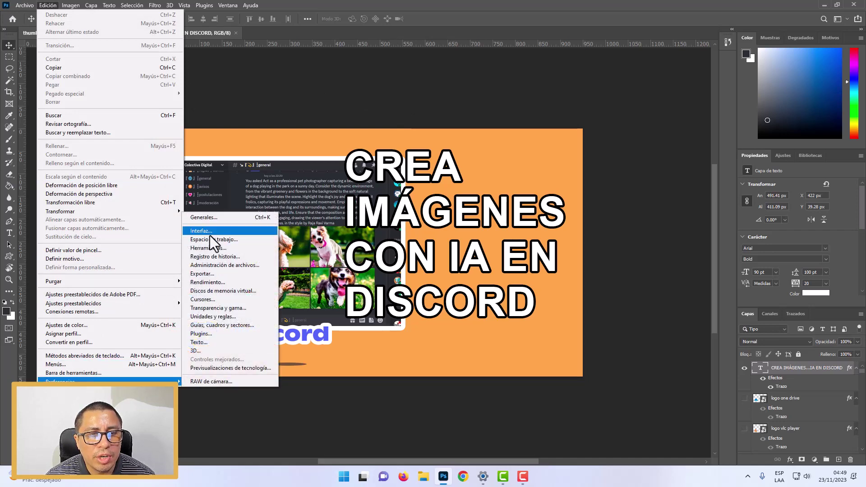
left_click(246, 265)
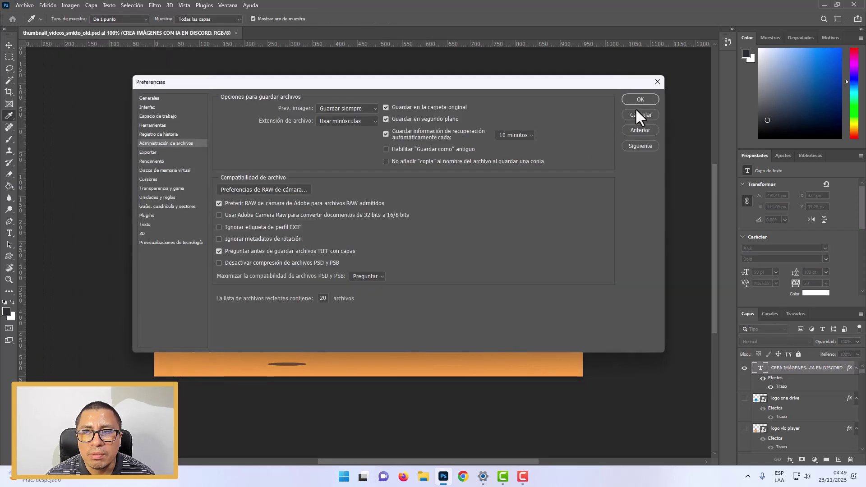
left_click(655, 81)
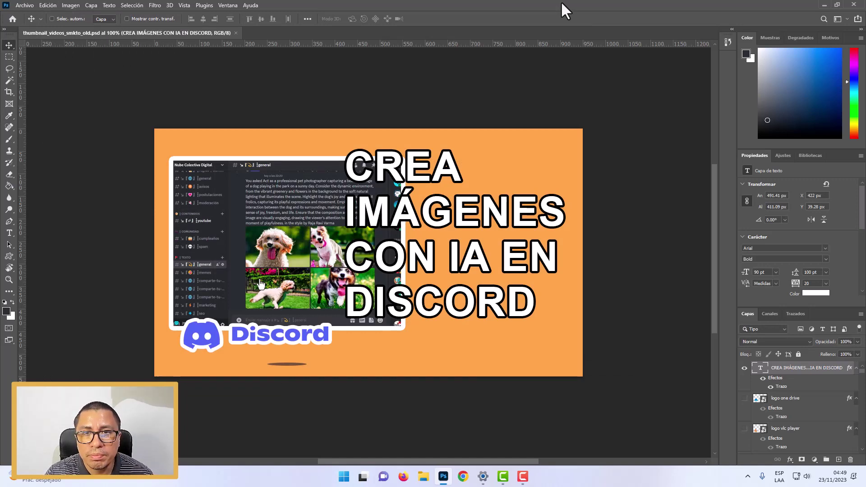
key("ctrl+k")
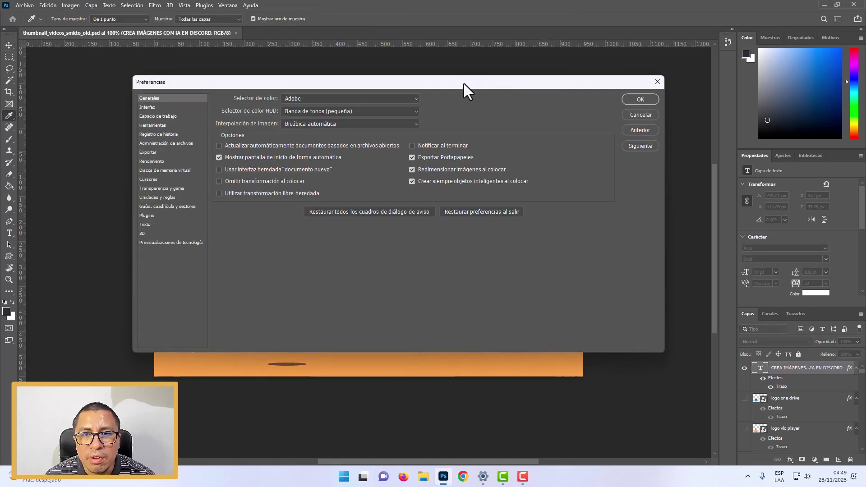
left_click_drag(463, 82, 457, 91)
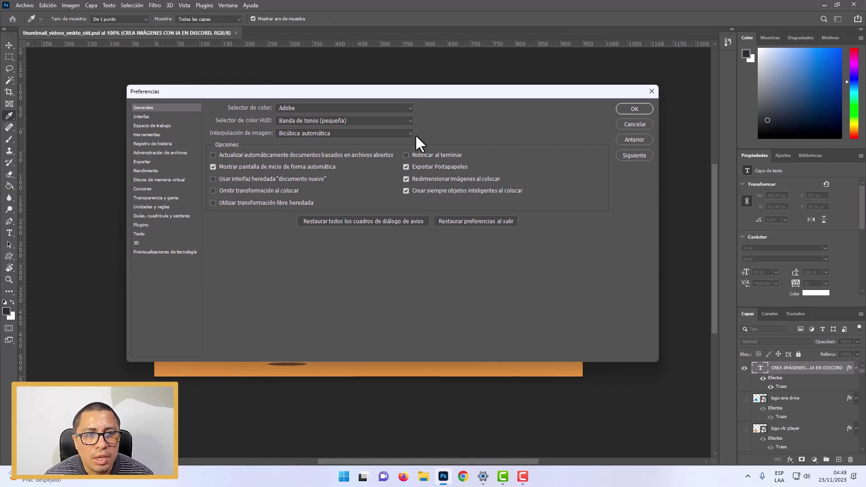
left_click(158, 153)
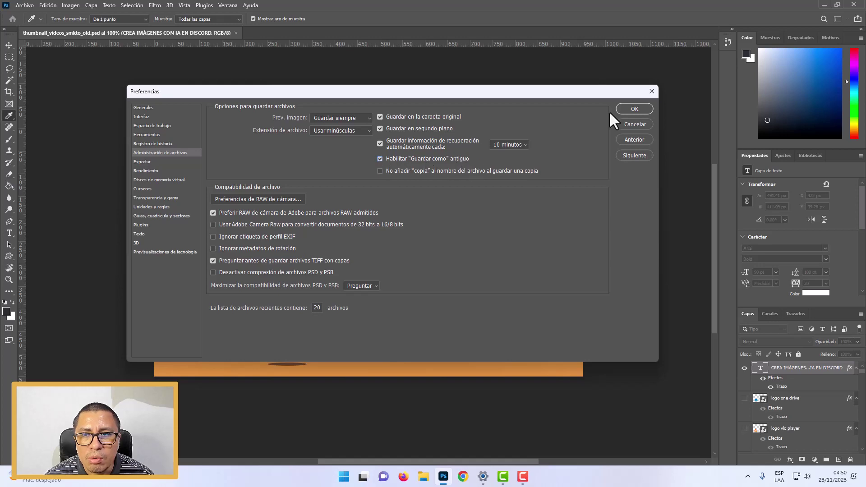
left_click(631, 110)
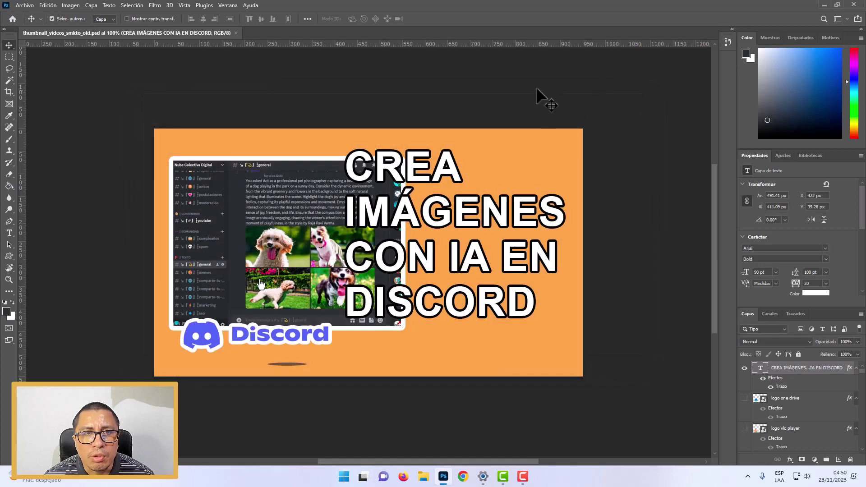
In Save As, choose BMP as the format and Descargas as the location.
left_click(25, 5)
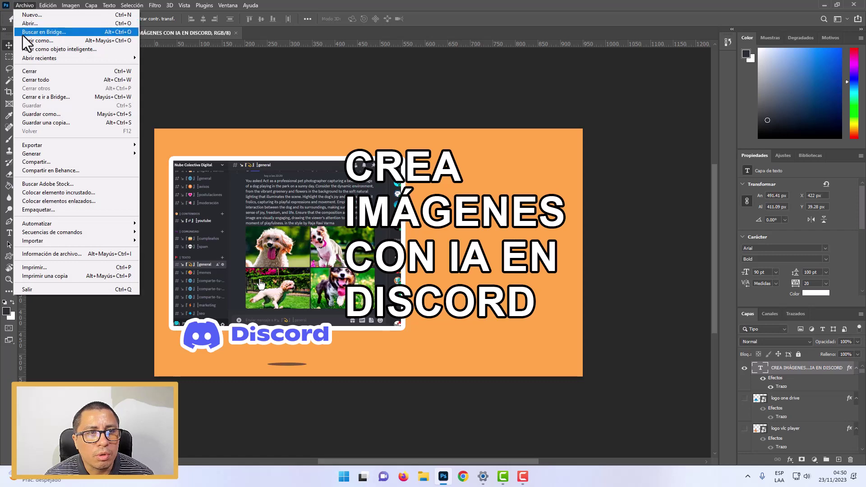
left_click(44, 114)
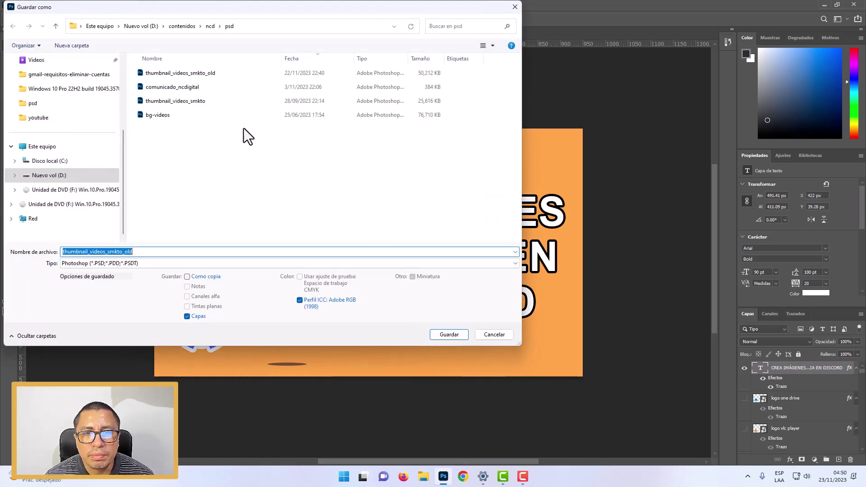
left_click_drag(217, 7, 321, 51)
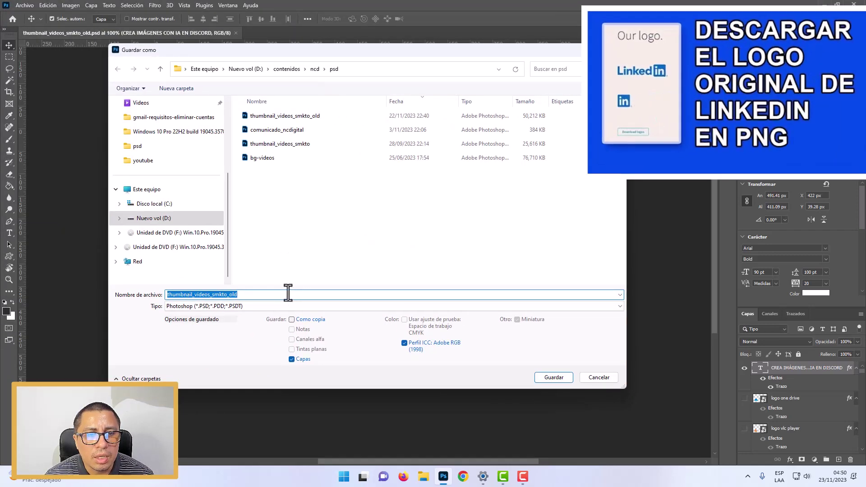
left_click(242, 304)
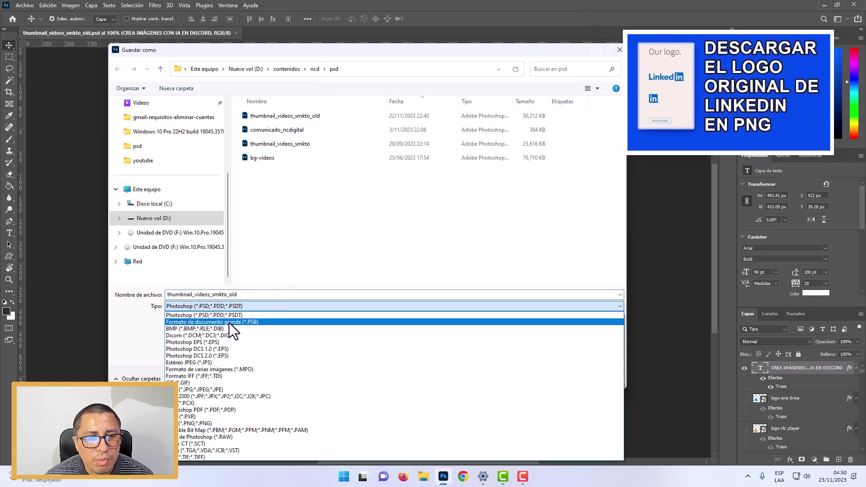
left_click(175, 329)
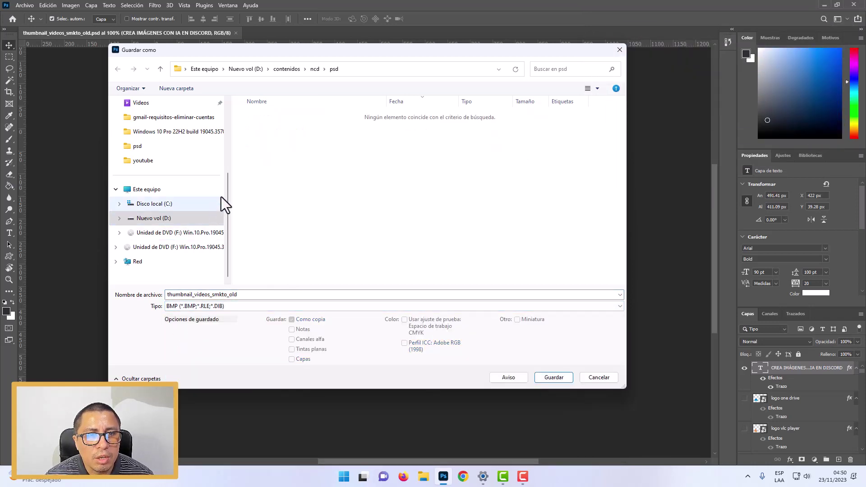
left_click_drag(226, 192, 234, 124)
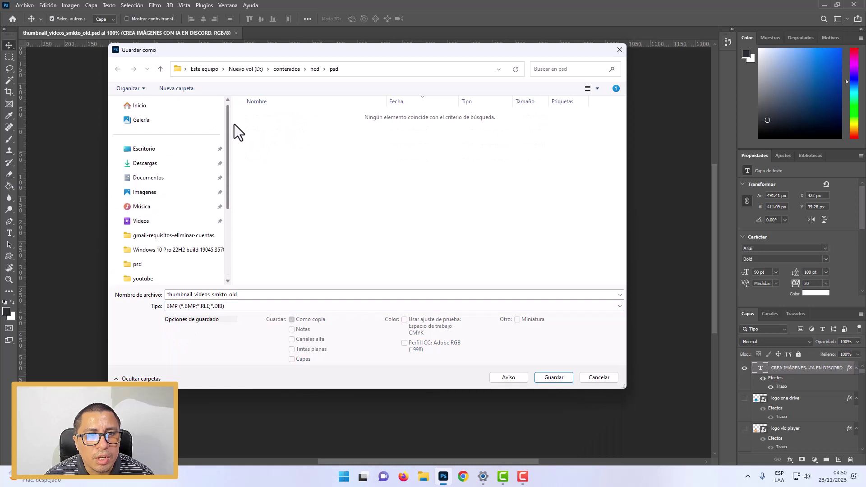
left_click(145, 163)
Name the file 'mi archivo' and save it with the default Windows 24-bit BMP options.
double_click(249, 296)
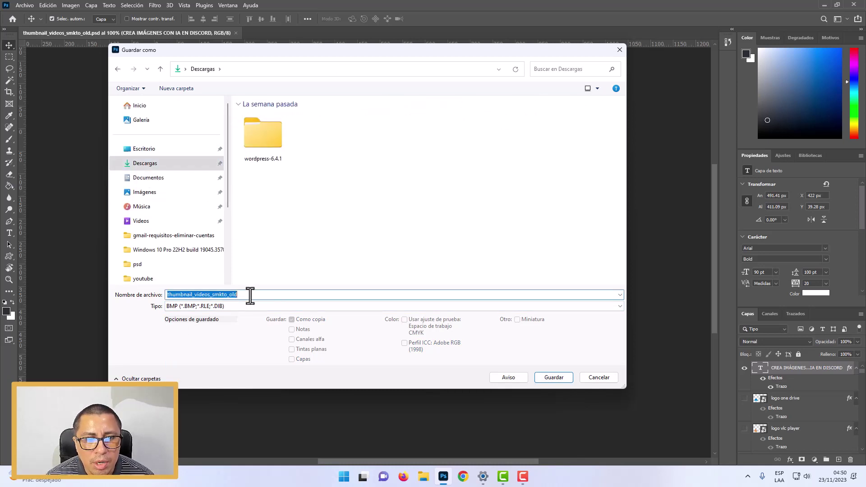
type("mi archivo")
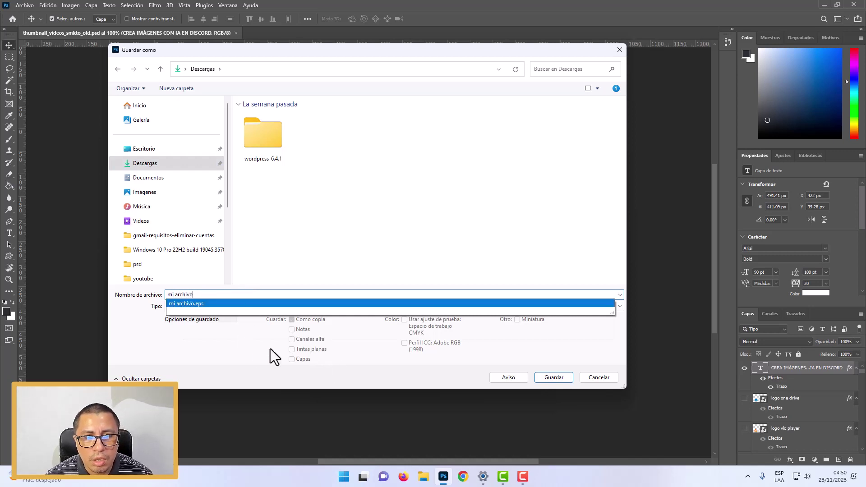
left_click(398, 352)
left_click(548, 377)
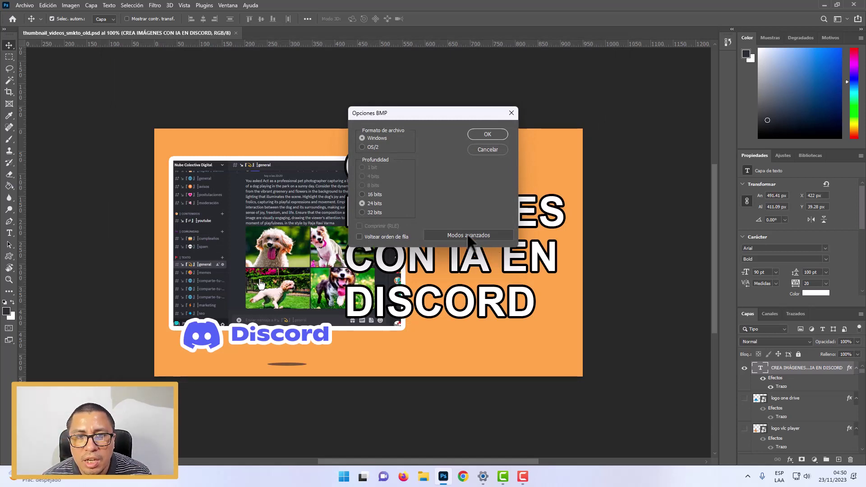
left_click_drag(429, 113, 421, 129)
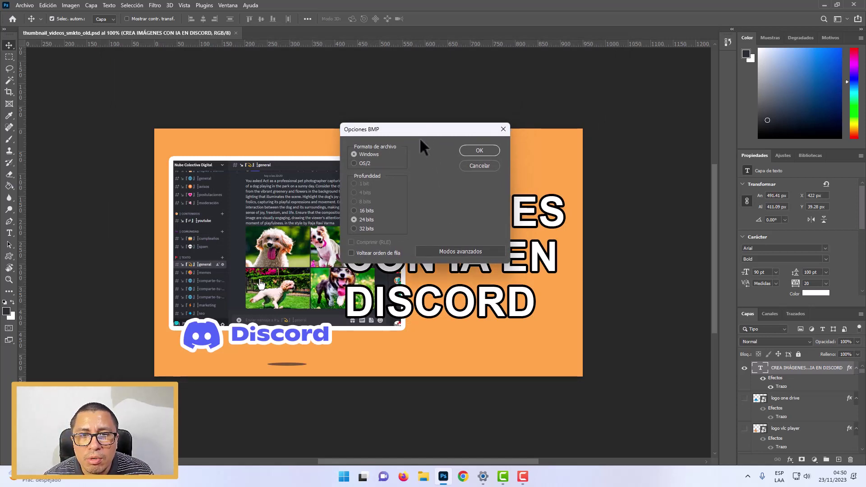
left_click(476, 149)
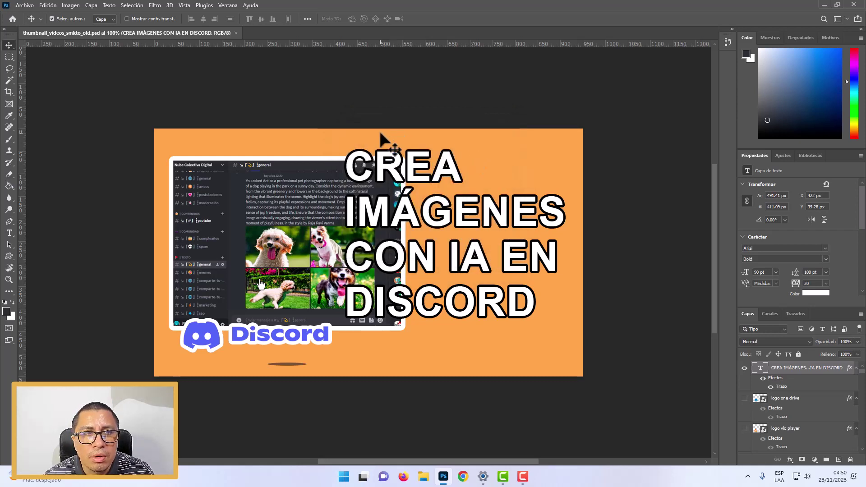
left_click(820, 2)
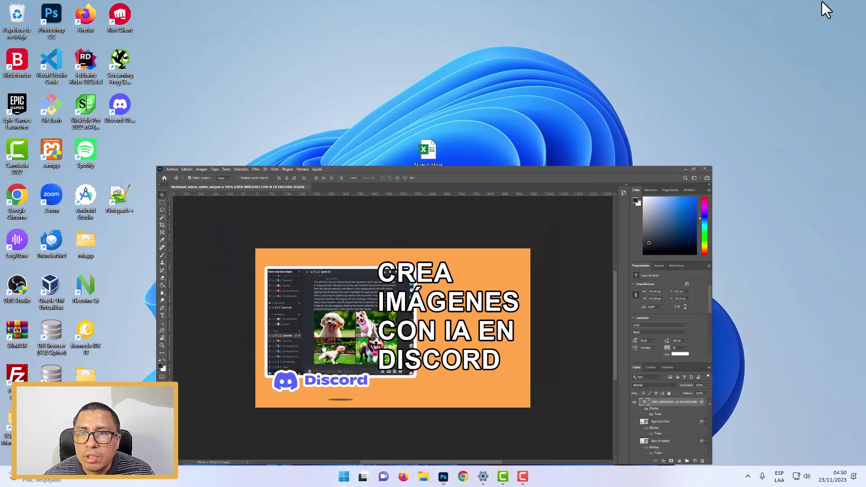
left_click(423, 476)
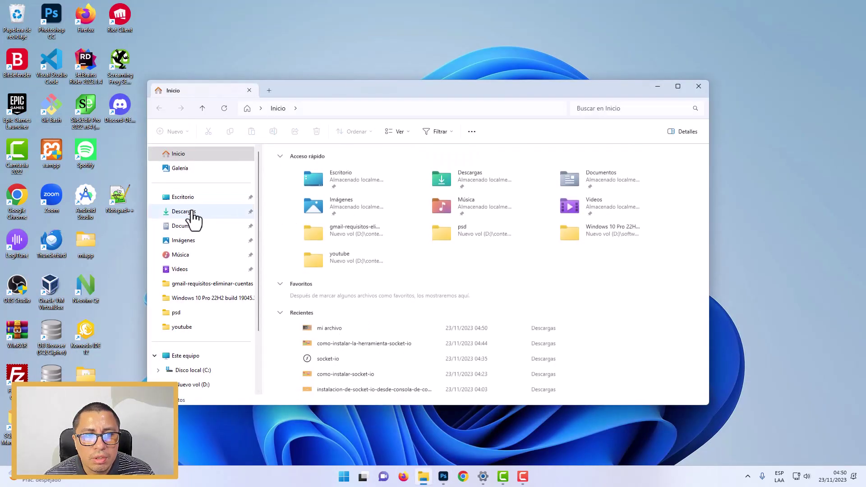
left_click(193, 212)
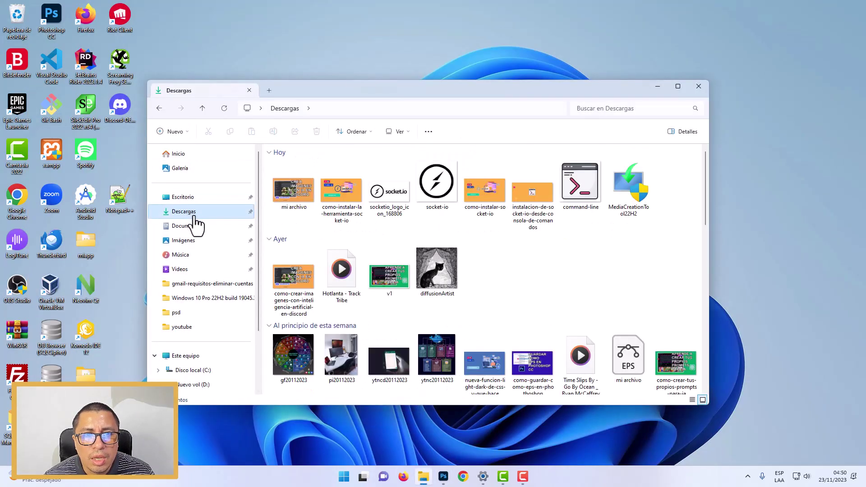
left_click(293, 196)
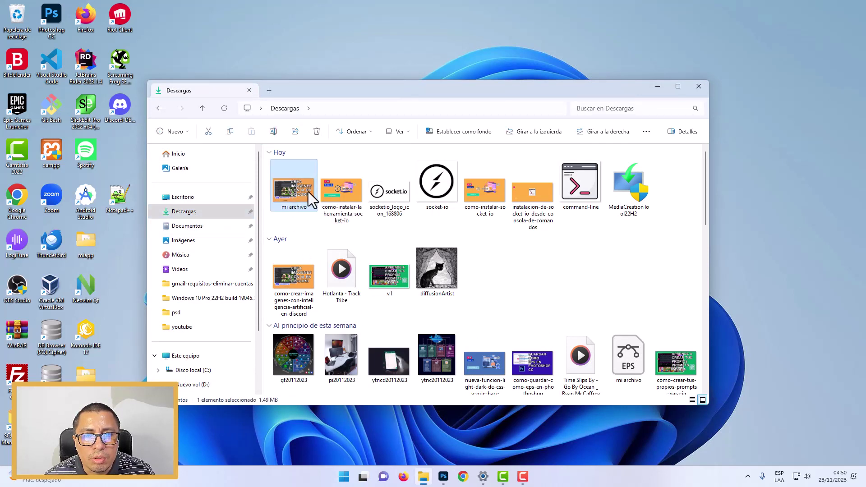
right_click(301, 191)
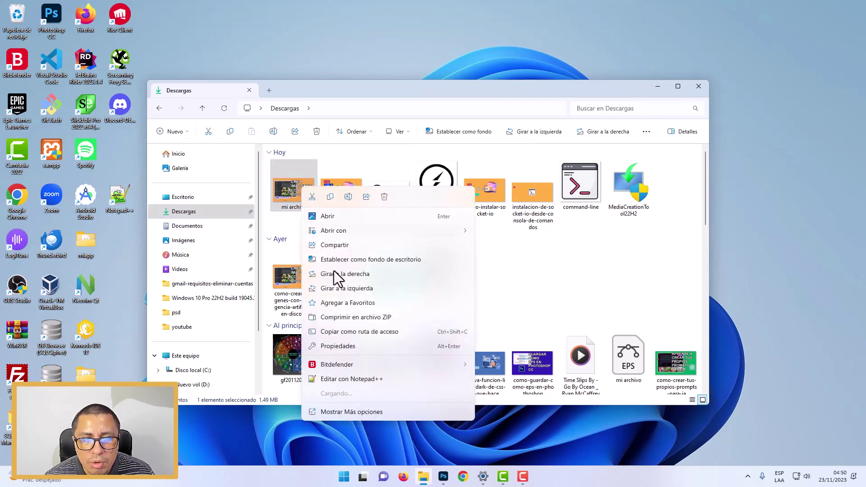
left_click(348, 346)
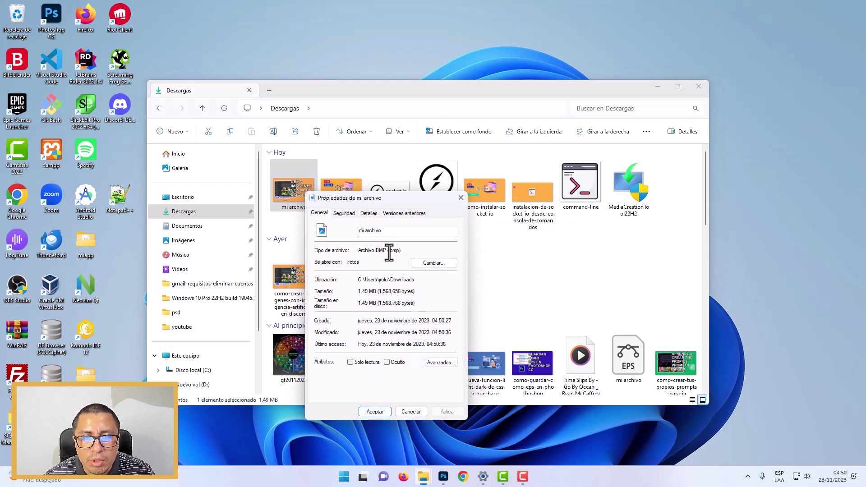
left_click_drag(389, 250, 400, 251)
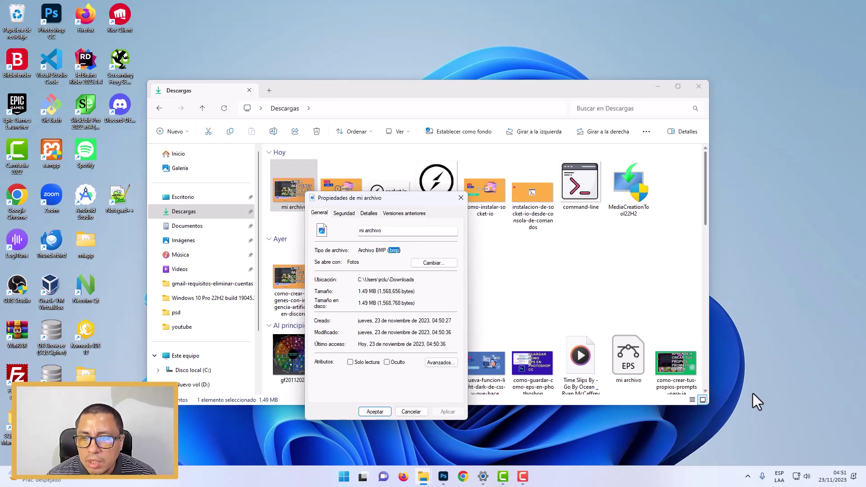
left_click(778, 411)
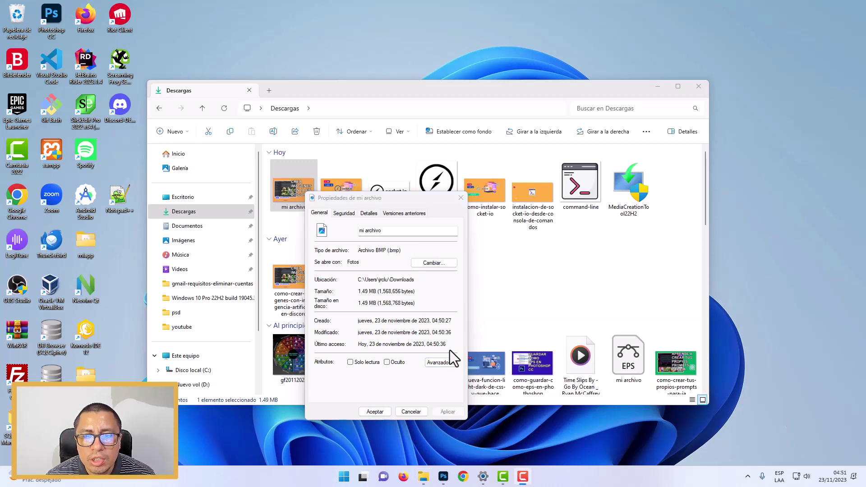
left_click(460, 197)
left_click(694, 88)
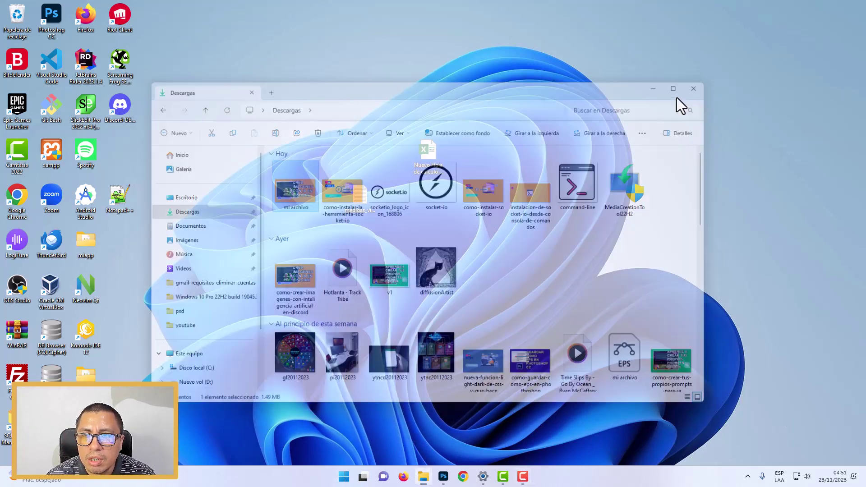
left_click(444, 477)
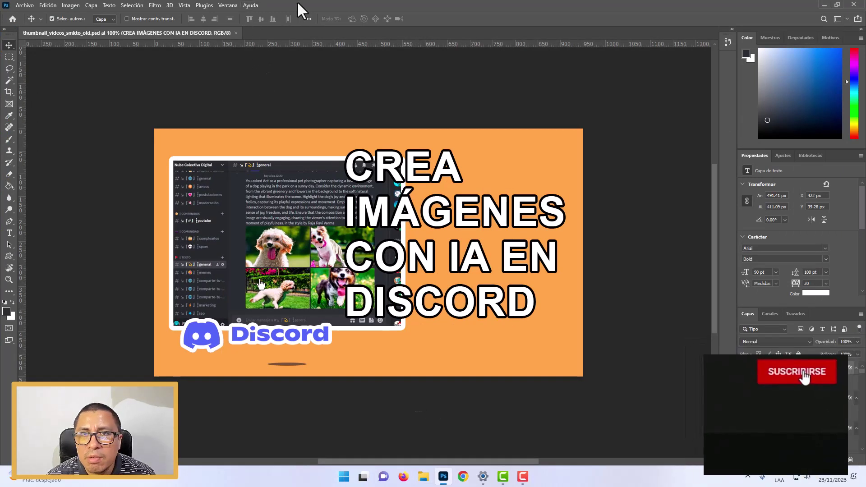
left_click(250, 5)
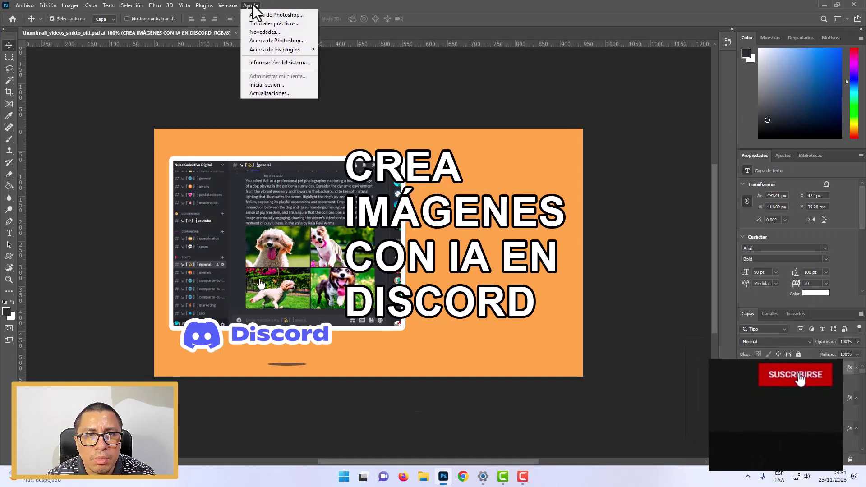
left_click(267, 39)
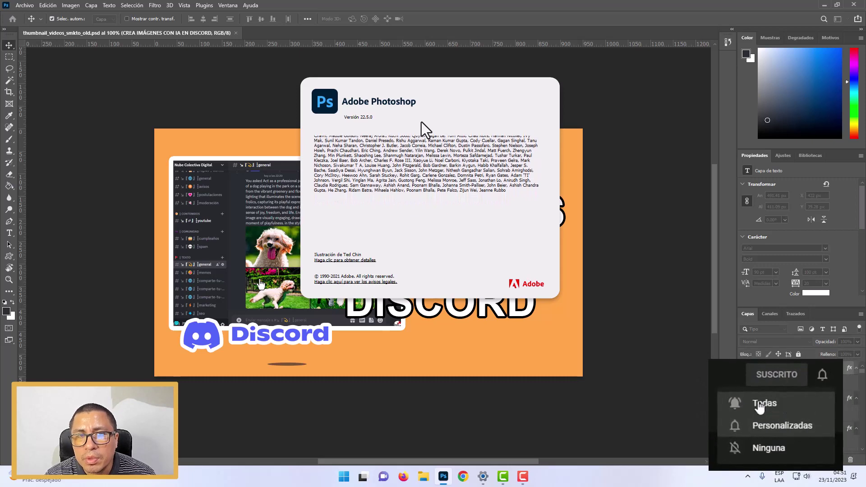
left_click(242, 34)
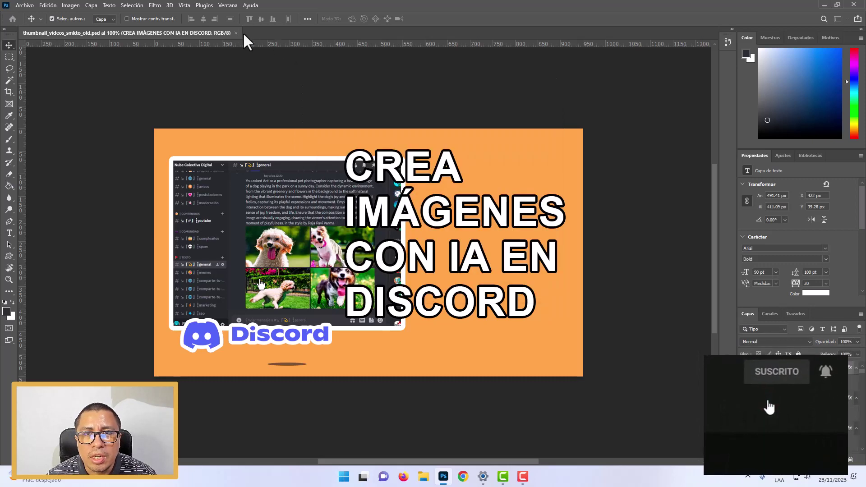
Close the thumbnail document and minimize Photoshop to reveal the desktop.
left_click(235, 33)
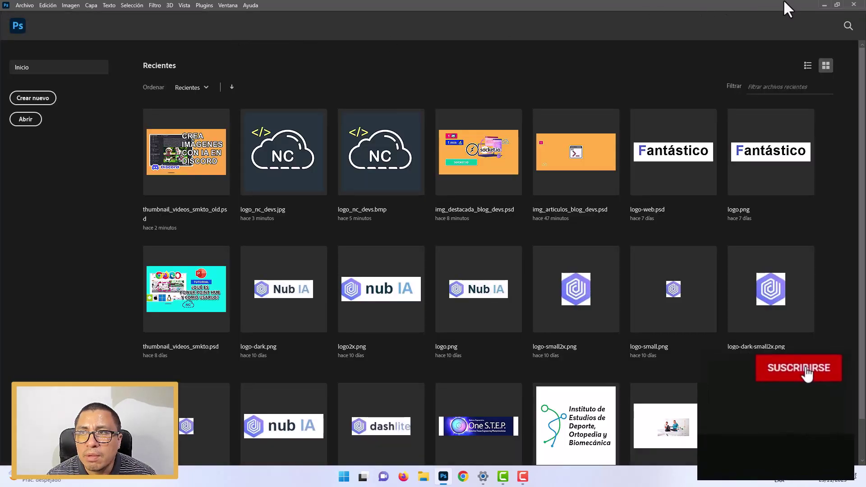
left_click(827, 2)
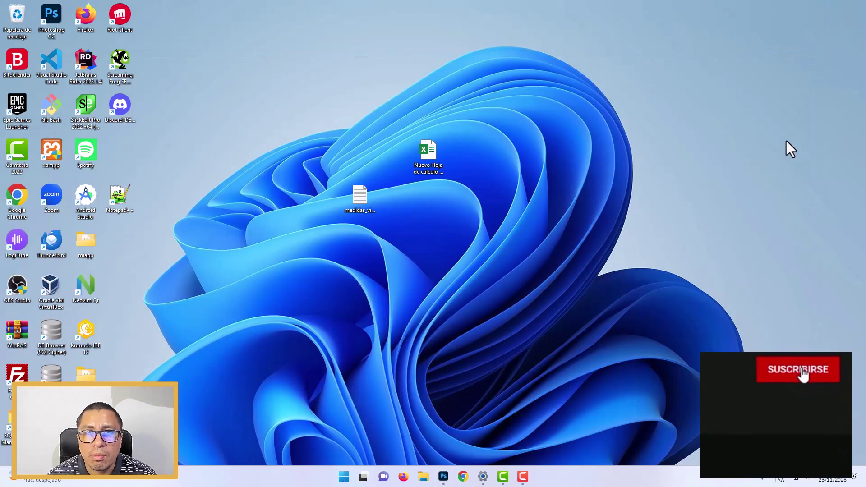